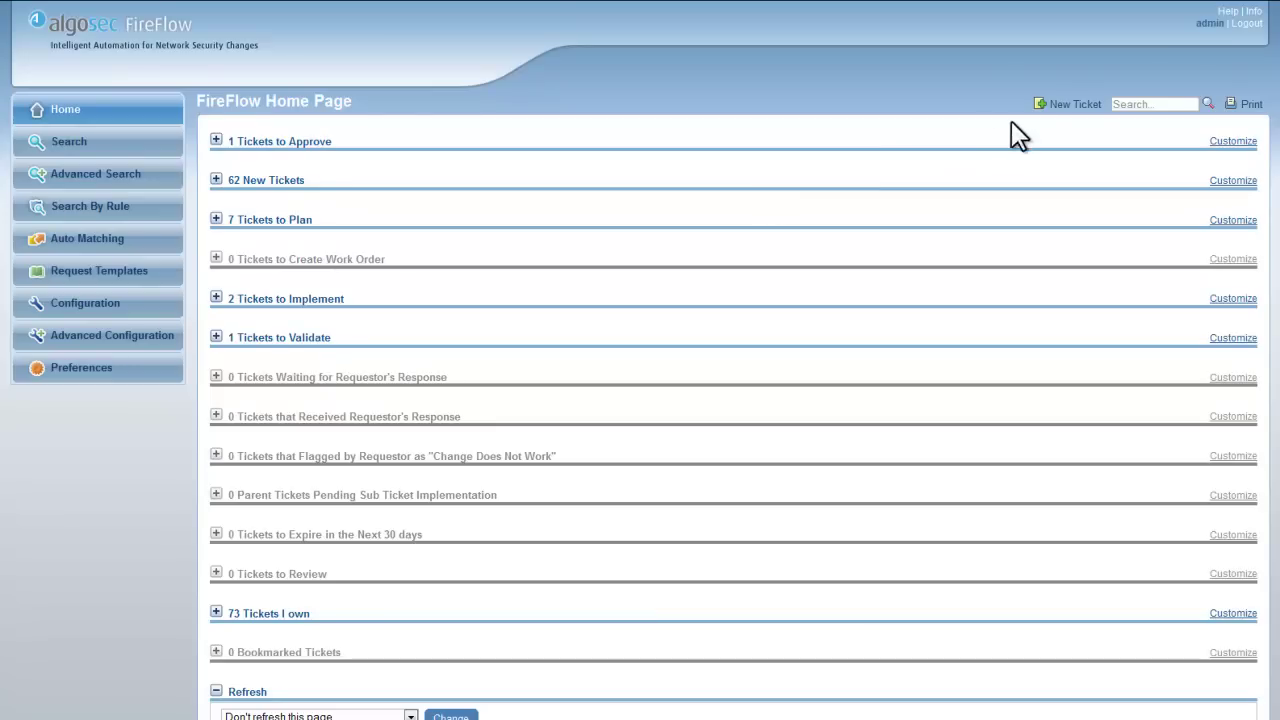
Create a Server backup rules ticket with due date 7/7/2011 and source 9.9.9.87
{"action": "left_click", "coordinate": [1064, 110]}
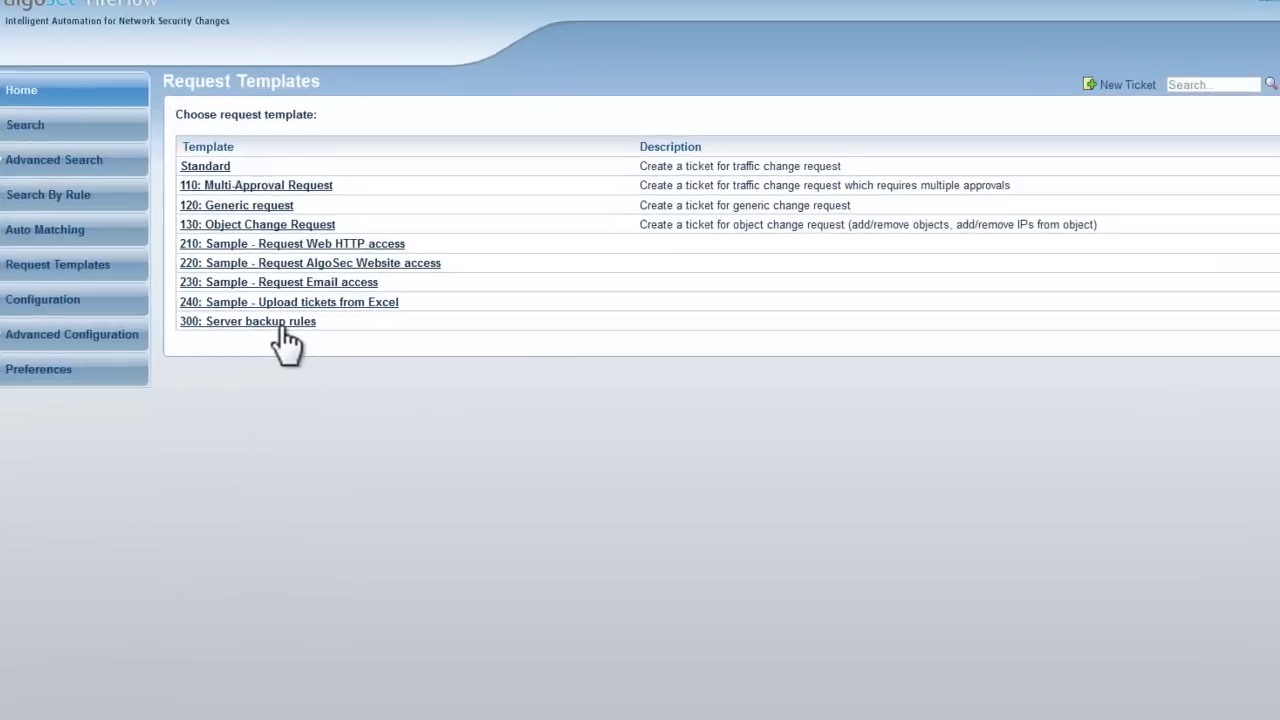
{"action": "left_click", "coordinate": [307, 328]}
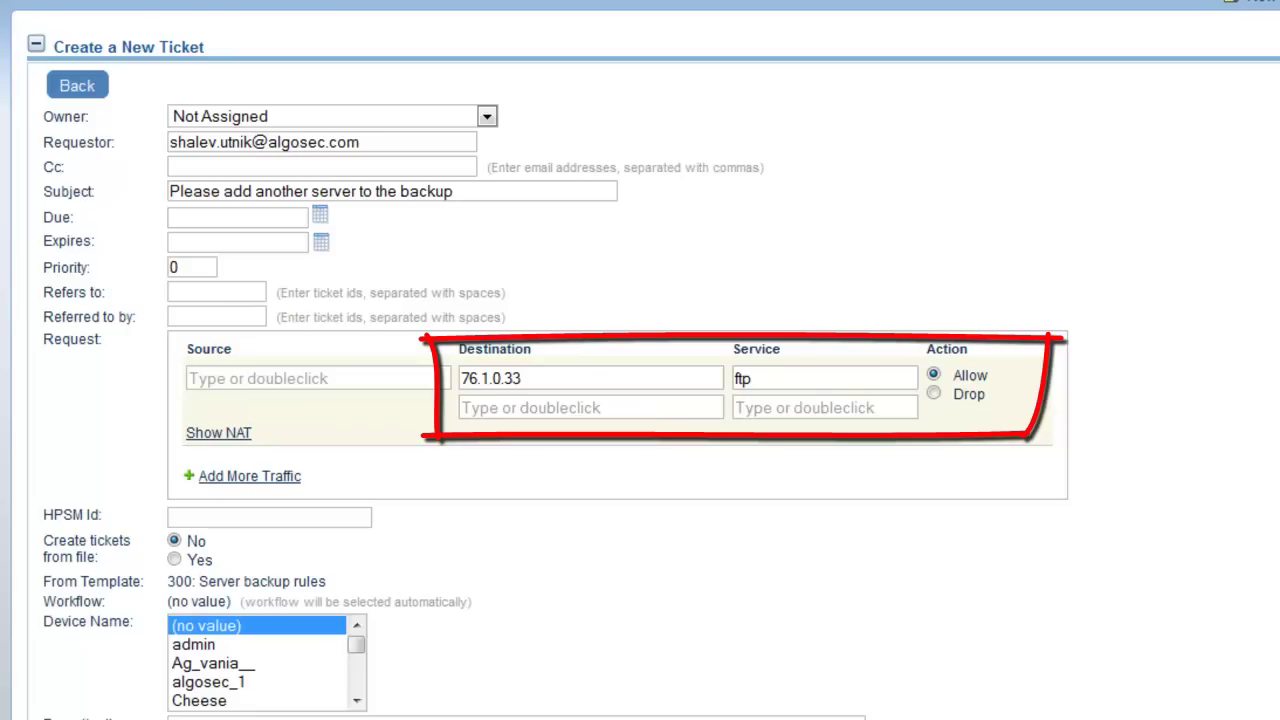
{"action": "type", "text": "7/7"}
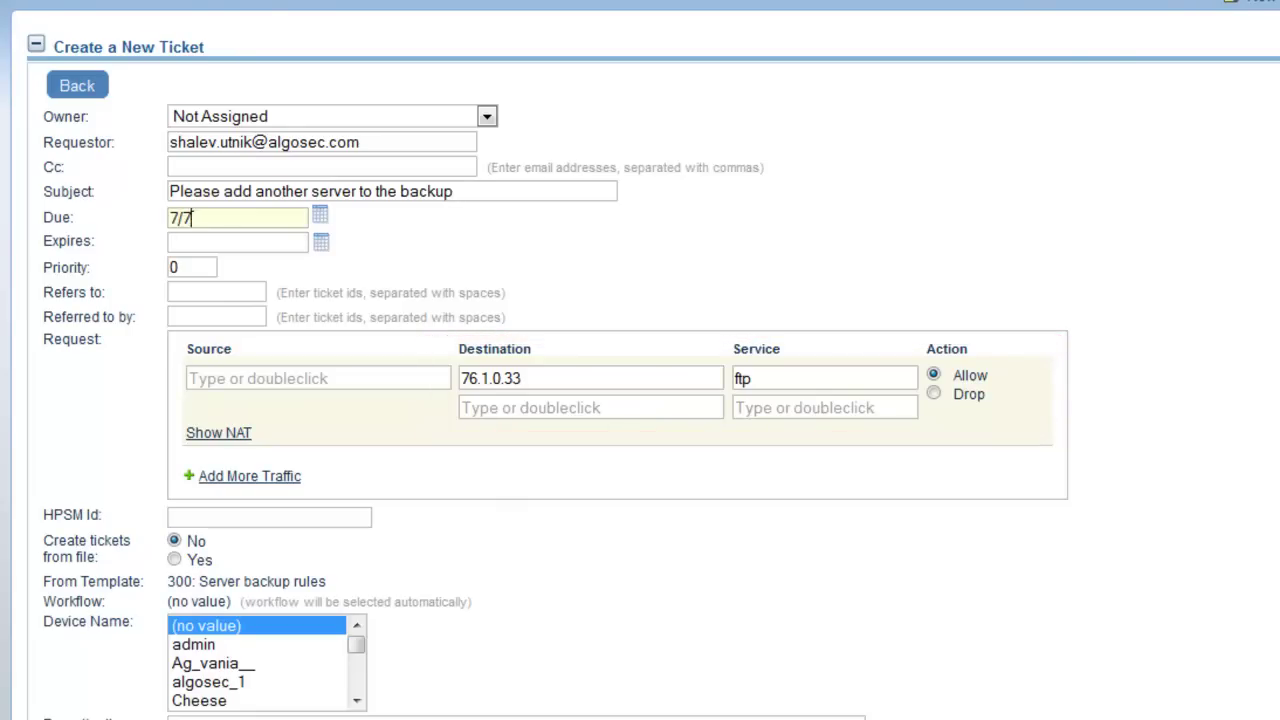
{"action": "type", "text": "/2011"}
{"action": "key", "text": "Tab"}
{"action": "key", "text": "Tab"}
{"action": "key", "text": "Tab"}
{"action": "type", "text": "9.9"}
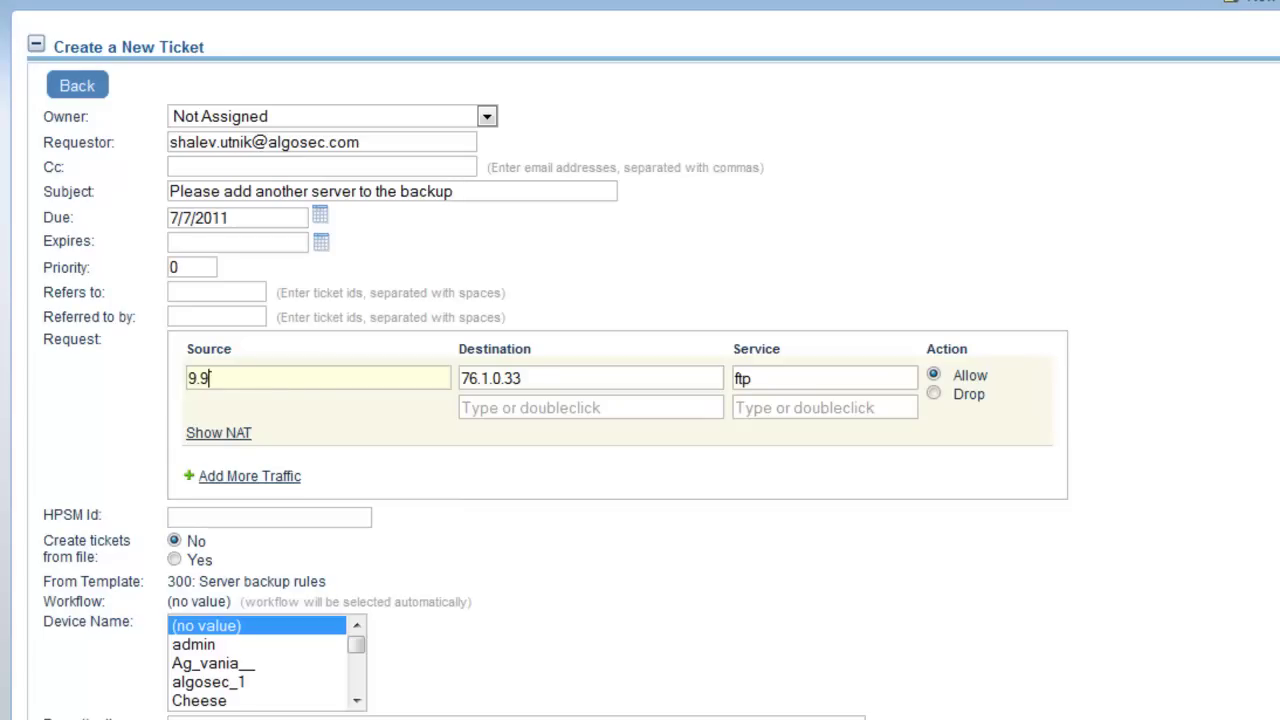
{"action": "type", "text": ".9"}
{"action": "type", "text": ".87"}
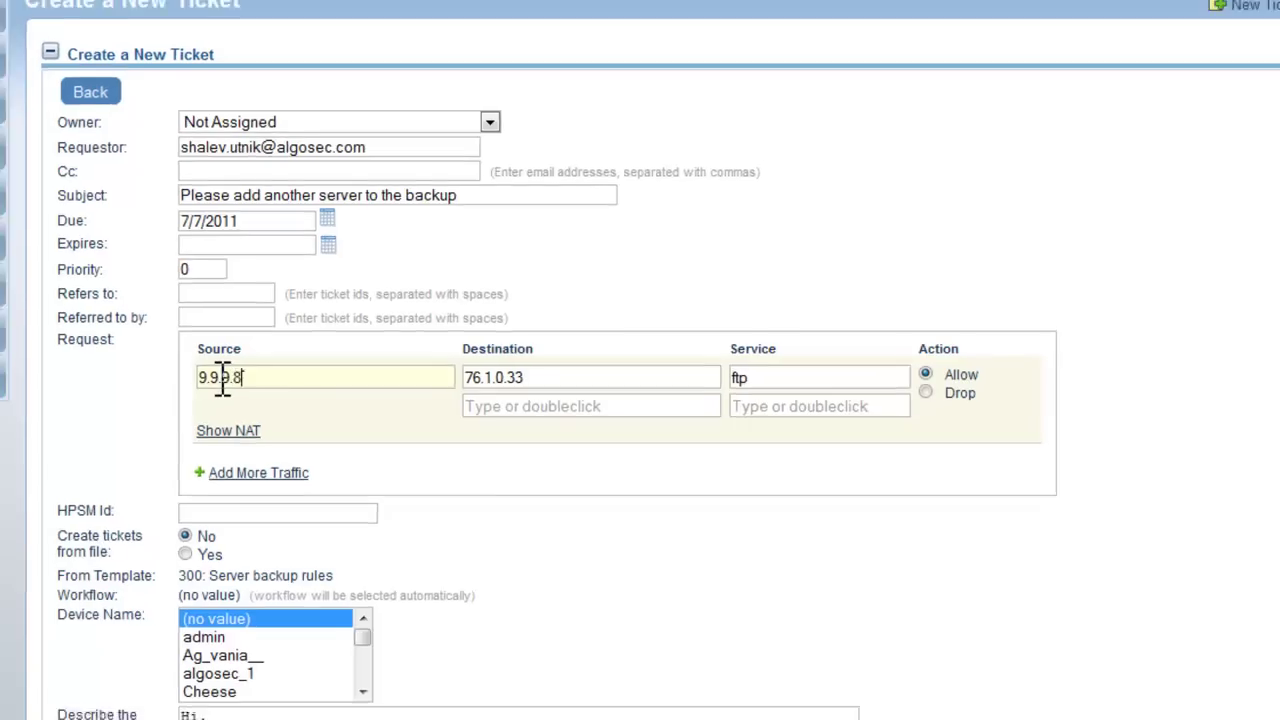
{"action": "left_click", "coordinate": [1227, 171]}
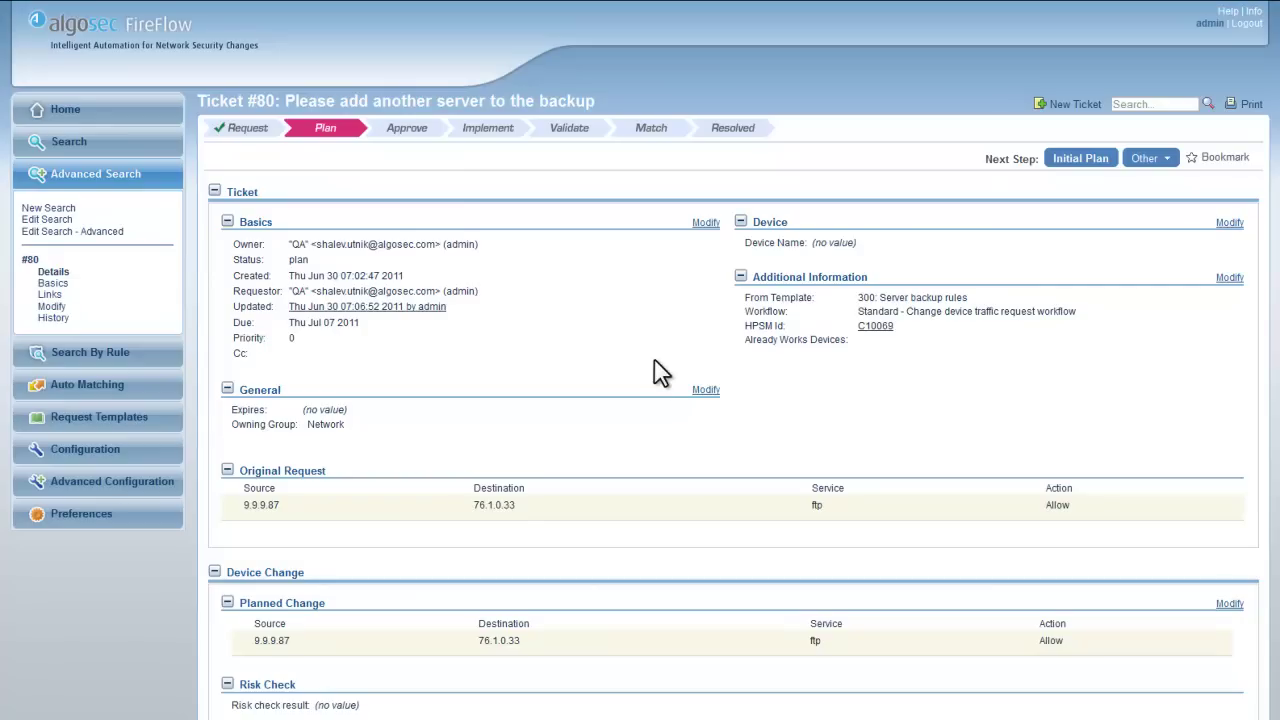
Run Initial Plan on ticket #80, keeping the ShakShuka Check Point device selected
{"action": "left_click", "coordinate": [1068, 168]}
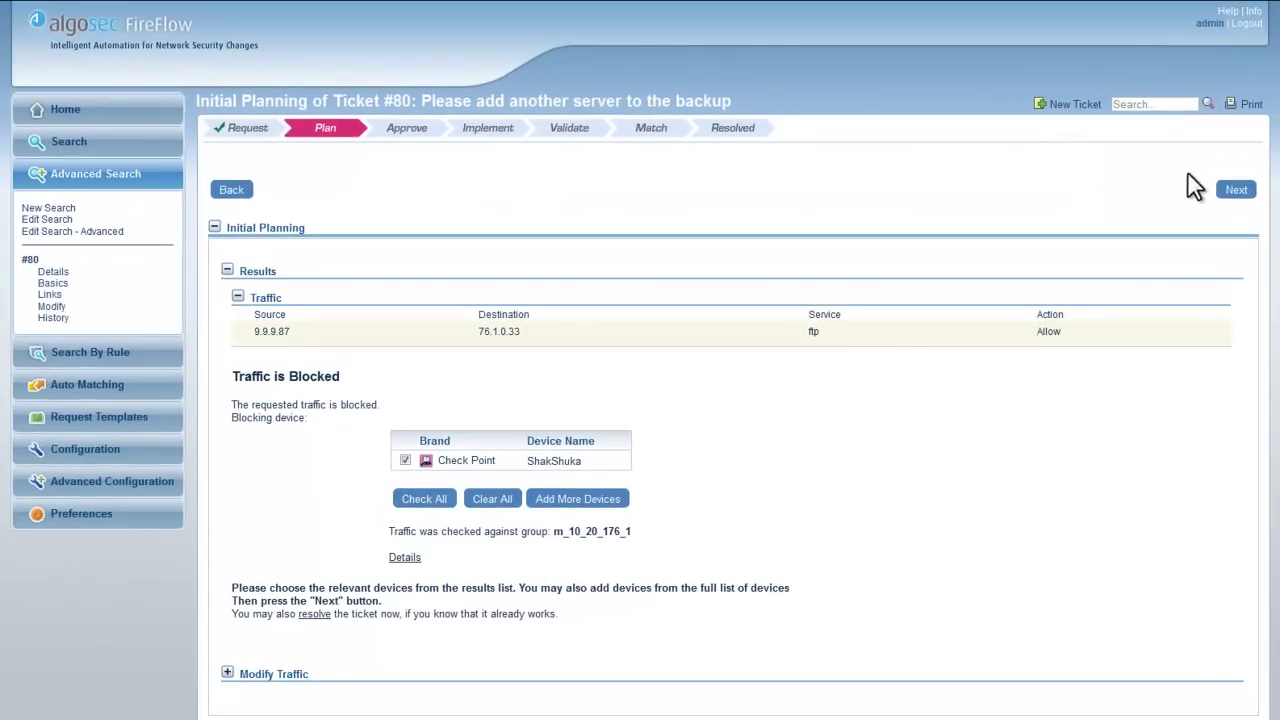
{"action": "left_click", "coordinate": [1229, 194]}
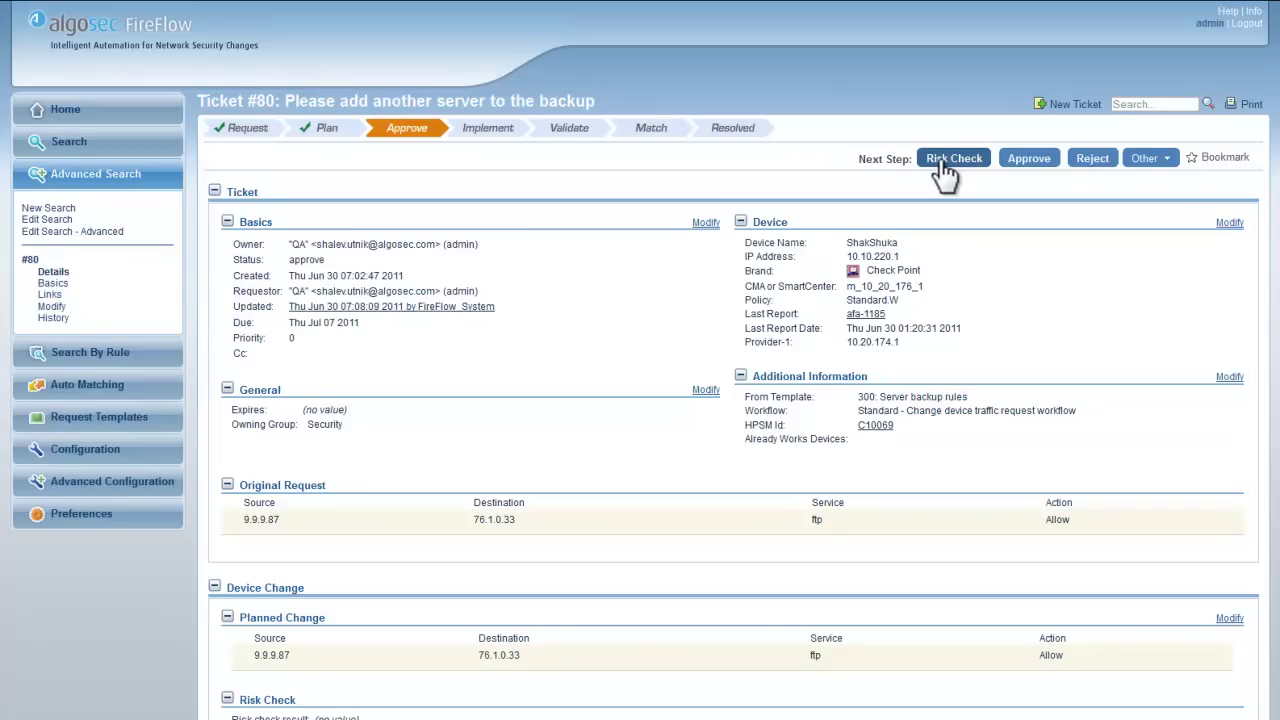
Run a risk check on ticket #80, confirming no risks on ShakShuka
{"action": "left_click", "coordinate": [942, 162]}
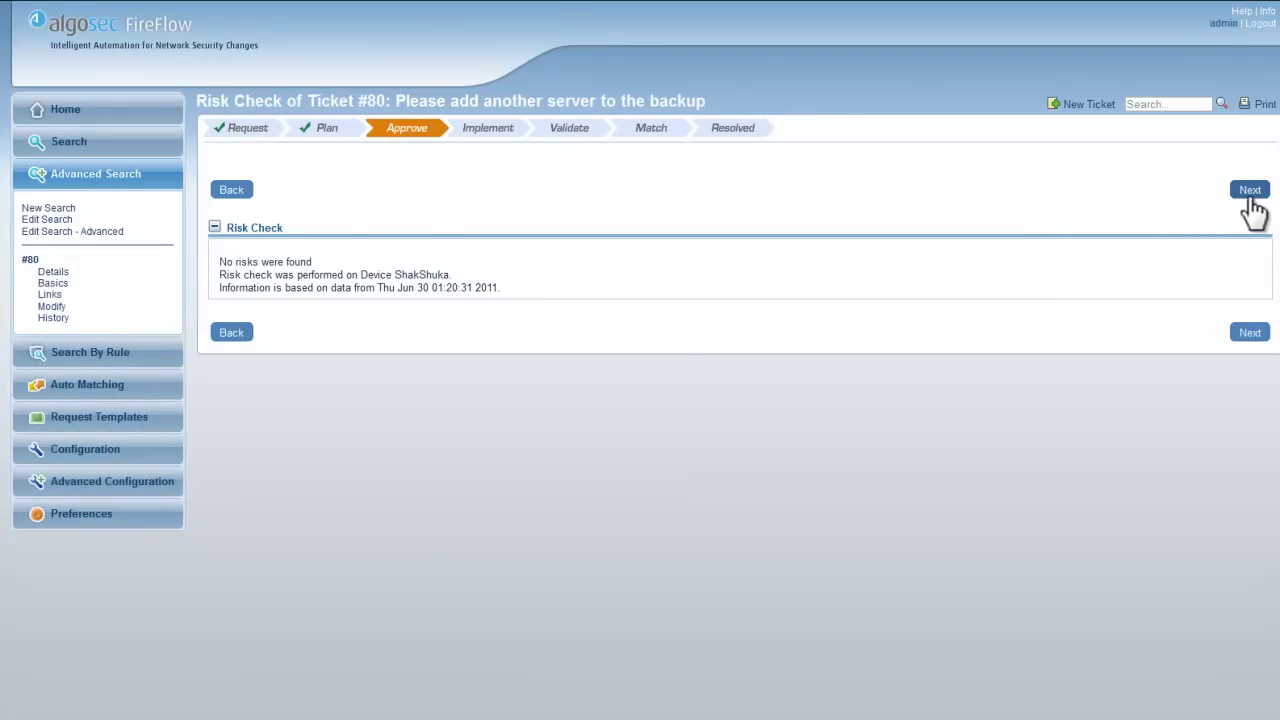
{"action": "left_click", "coordinate": [1250, 195]}
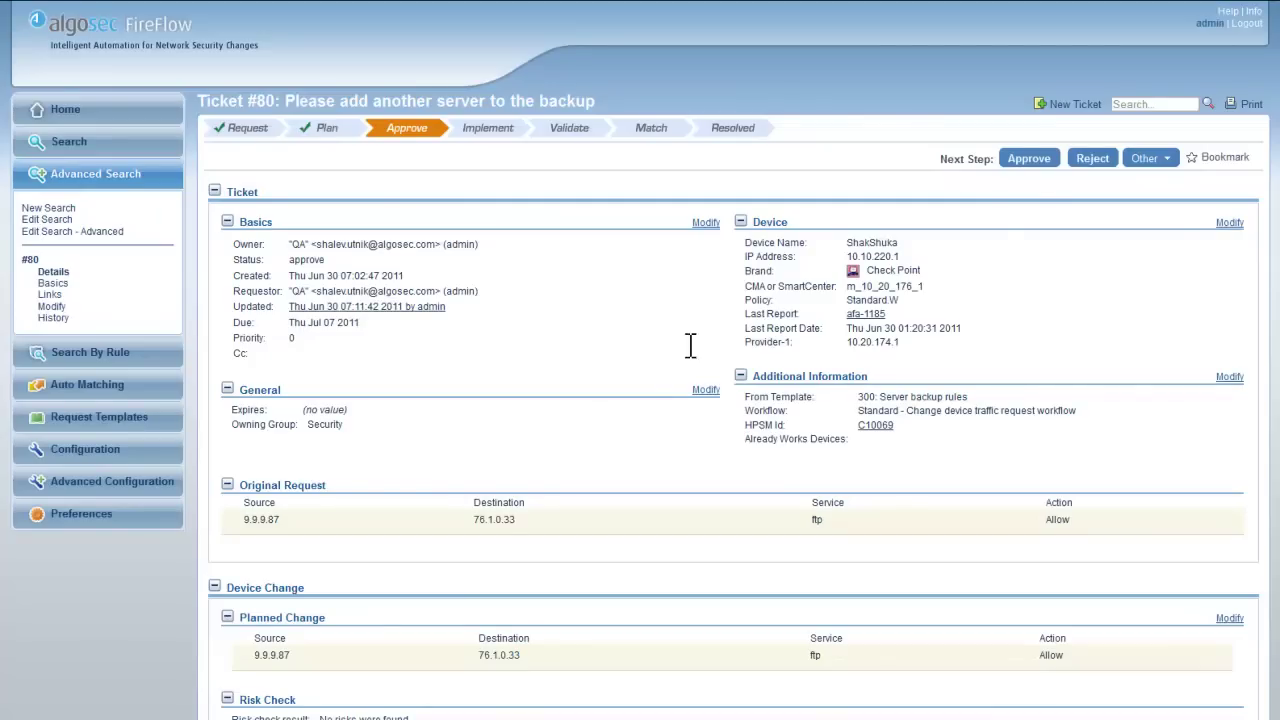
Approve ticket #80 with the default 'Your request has been approved' message
{"action": "left_click", "coordinate": [1031, 170]}
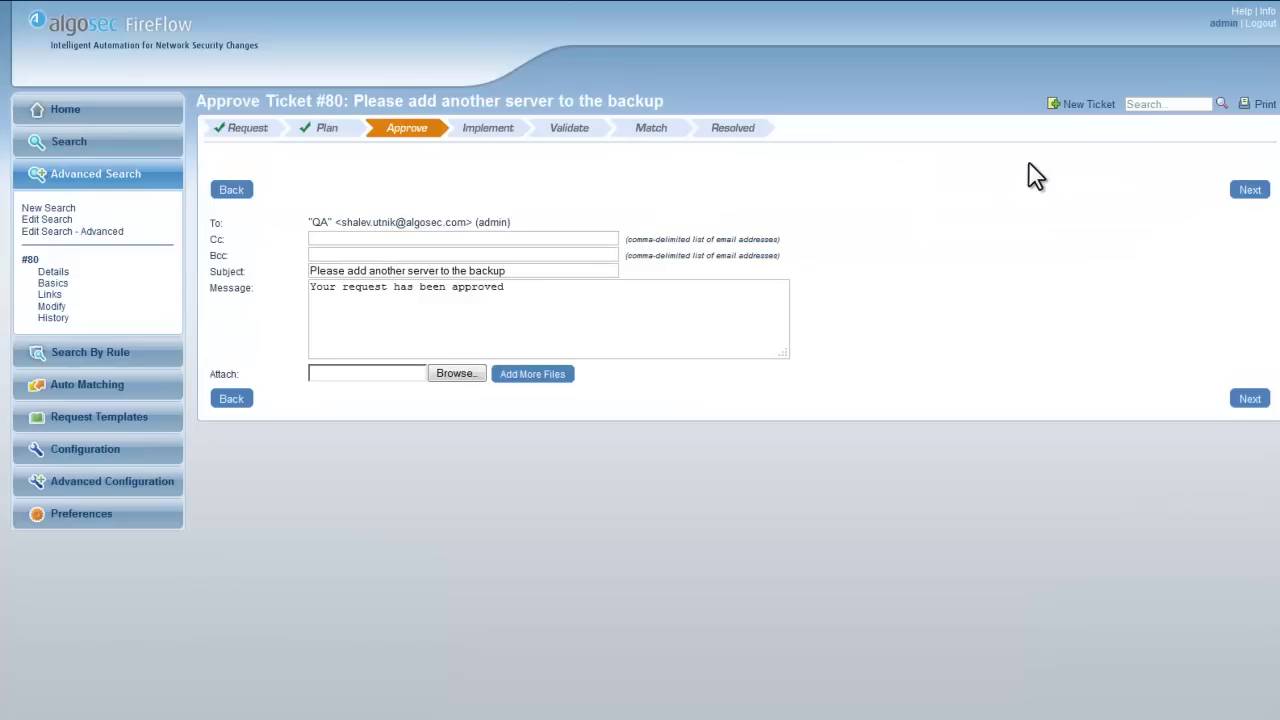
{"action": "left_click", "coordinate": [1250, 192]}
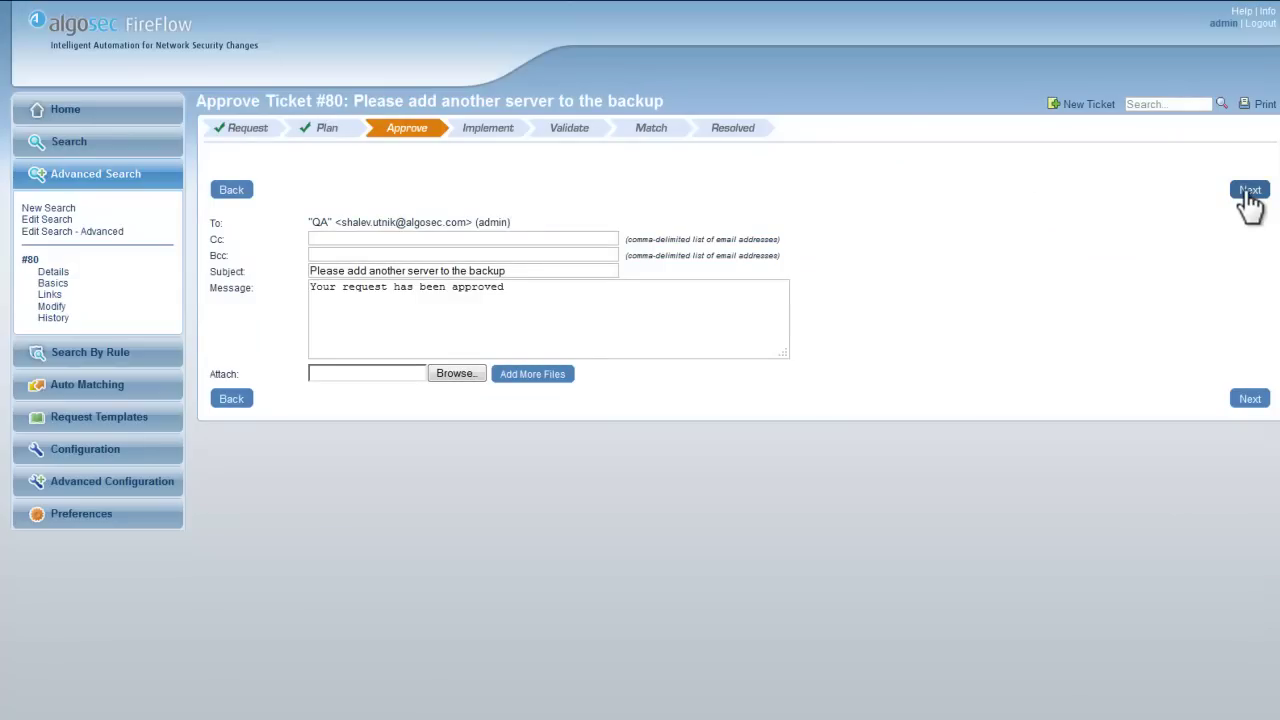